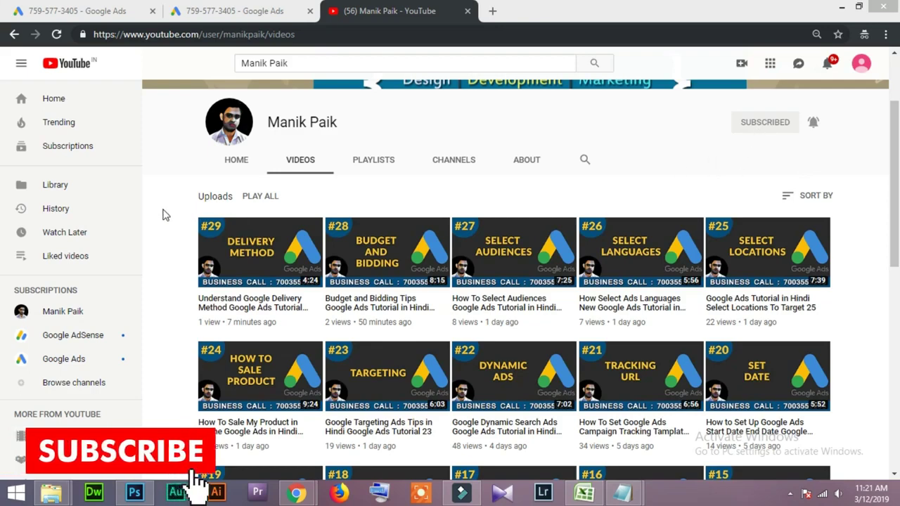
# Switch to the new search campaign's settings and review its daily budget, delivery method and bidding sections
pyautogui.hotkey('ctrl', '1')
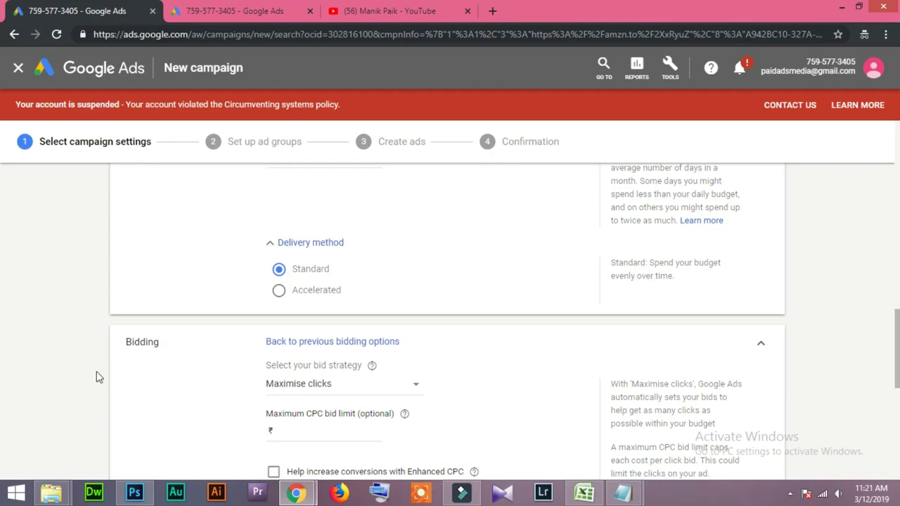
pyautogui.scroll(3, 166, 359)
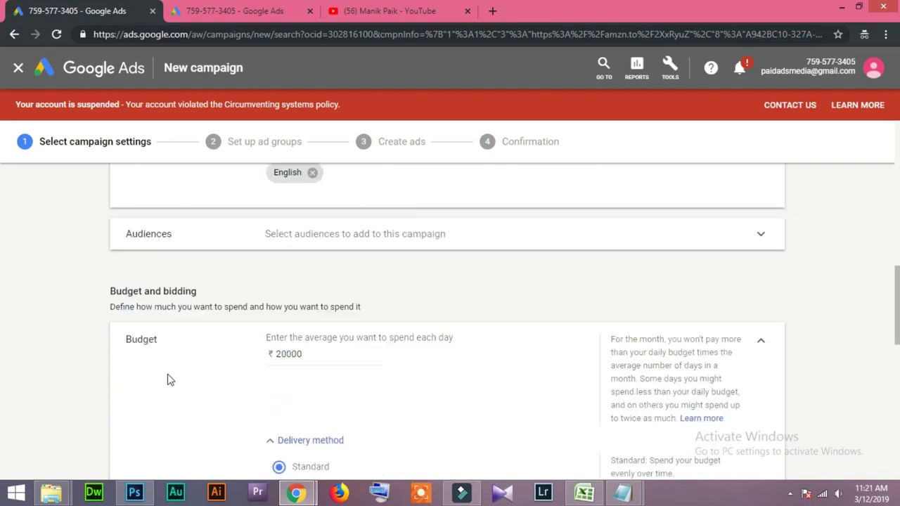
pyautogui.scroll(-2, 179, 348)
pyautogui.scroll(4, 175, 355)
pyautogui.scroll(-3, 163, 403)
pyautogui.scroll(-1, 157, 358)
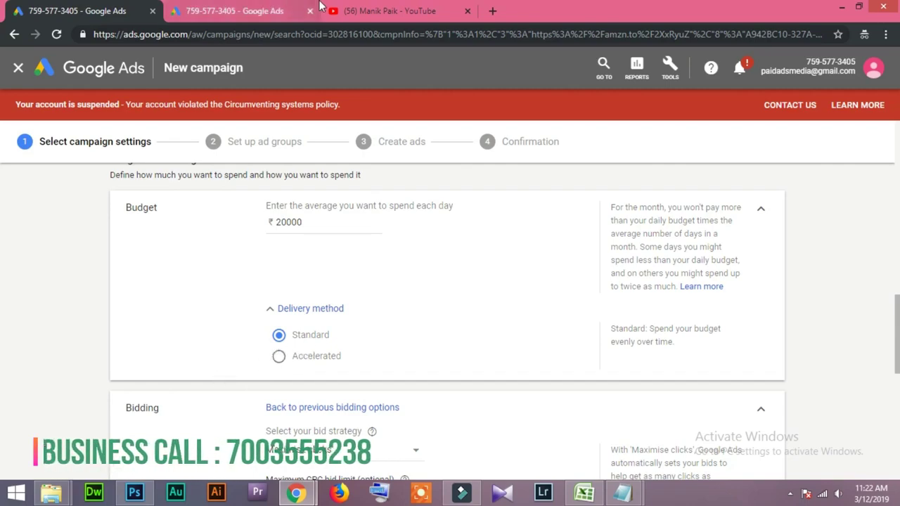
# Browse the uploaded Google Ads and Maps tutorials on the YouTube channel and return to the campaign settings
pyautogui.click(232, 11)
pyautogui.click(337, 11)
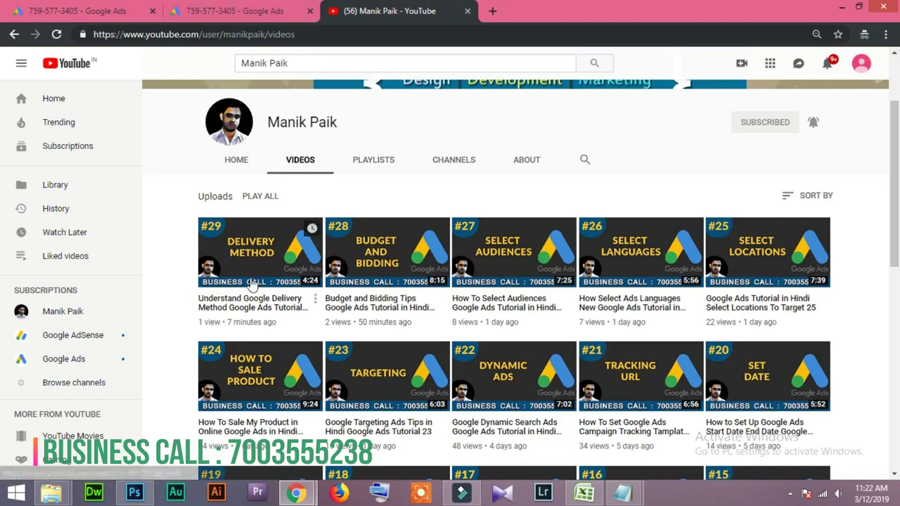
pyautogui.scroll(-8, 245, 286)
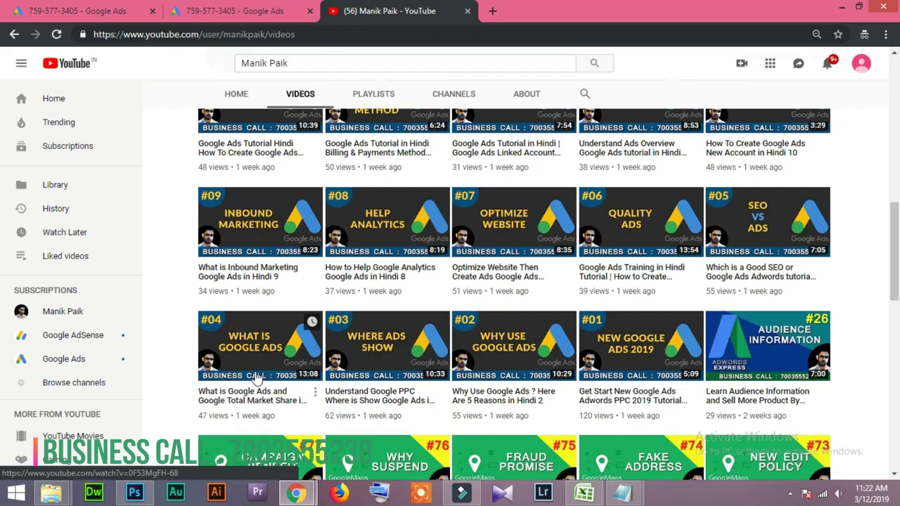
pyautogui.scroll(-6, 257, 377)
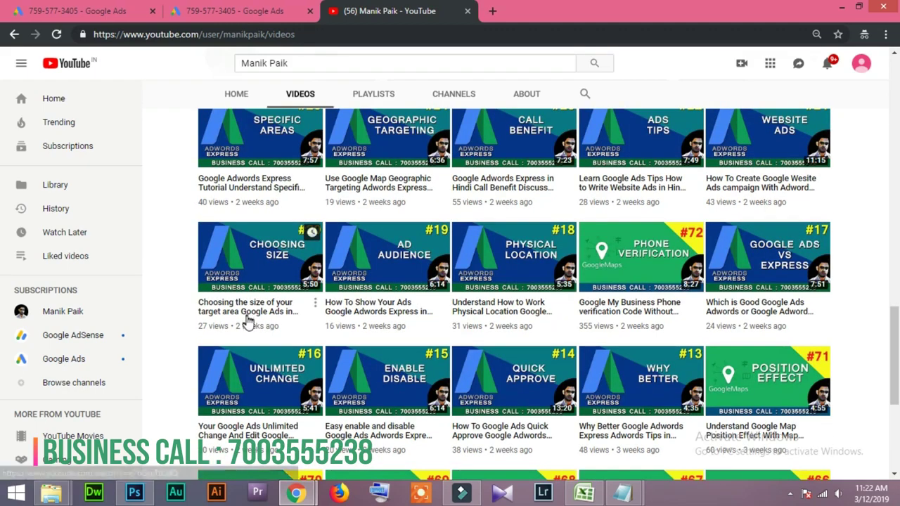
pyautogui.scroll(-4, 246, 320)
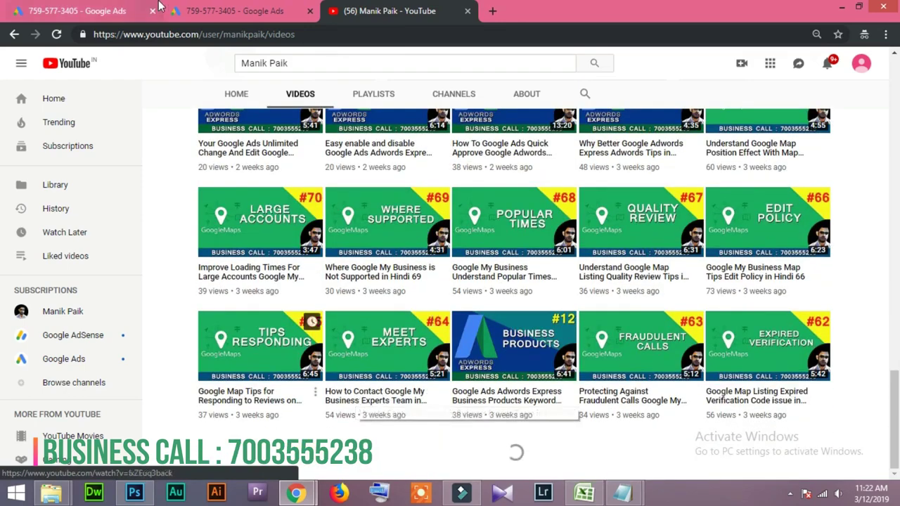
pyautogui.click(89, 9)
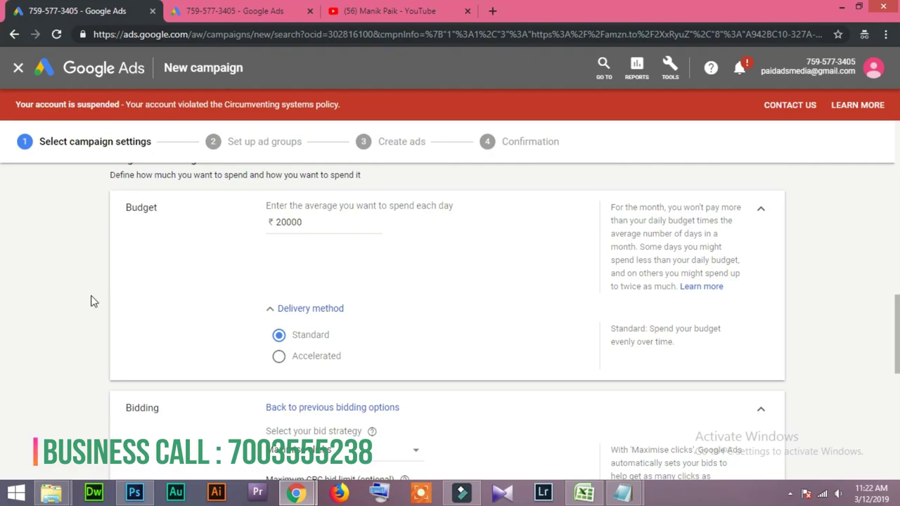
# Review the available bid strategies in the Bidding section, leaving Maximise clicks selected
pyautogui.scroll(-3, 90, 301)
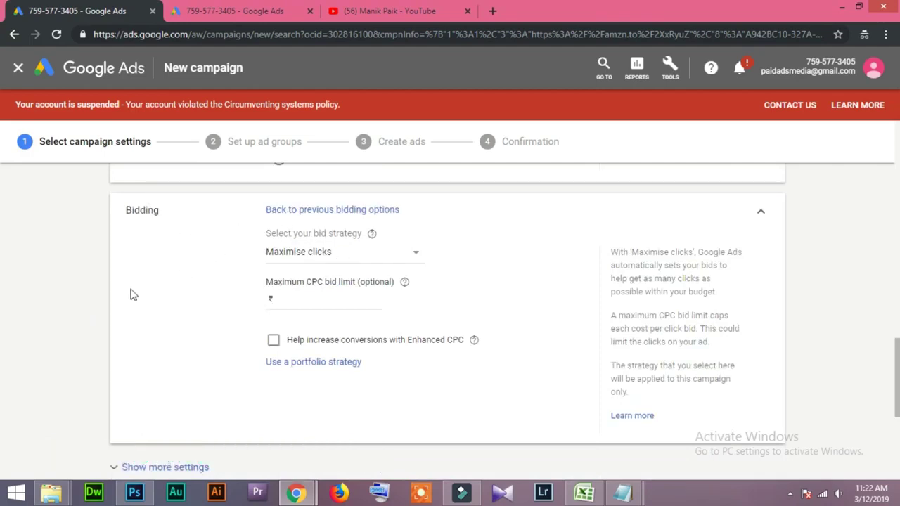
pyautogui.click(399, 258)
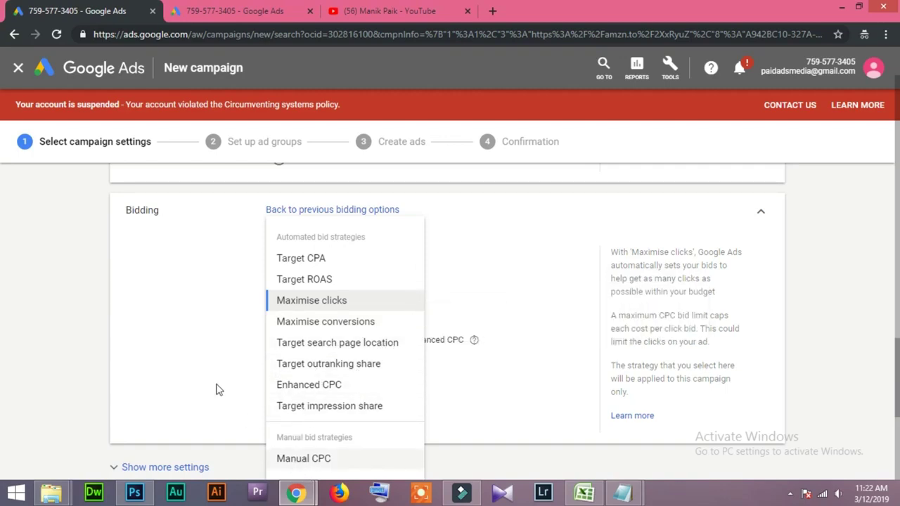
pyautogui.click(181, 346)
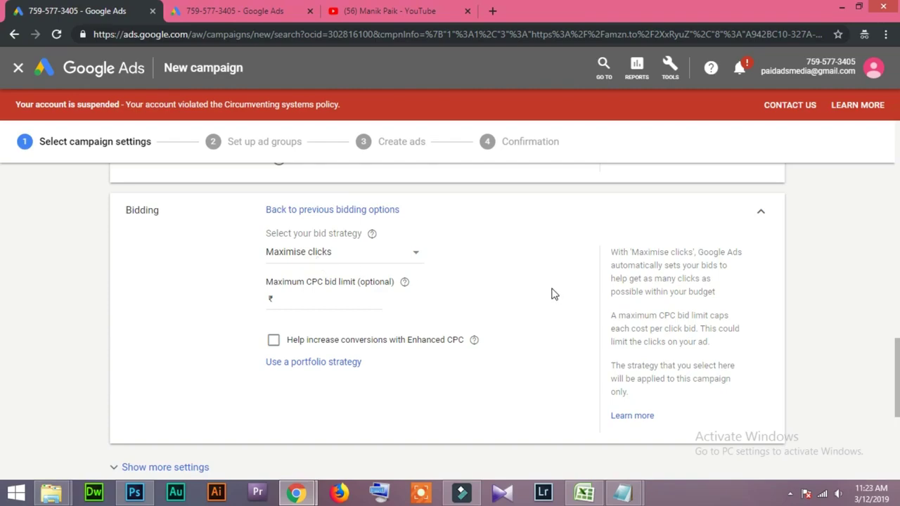
# Examine the low-range and high-range top of page bids for the "packer and movers" keyword ideas in the keyword plan
pyautogui.hotkey('ctrl', 'Tab')
pyautogui.scroll(-4, 591, 373)
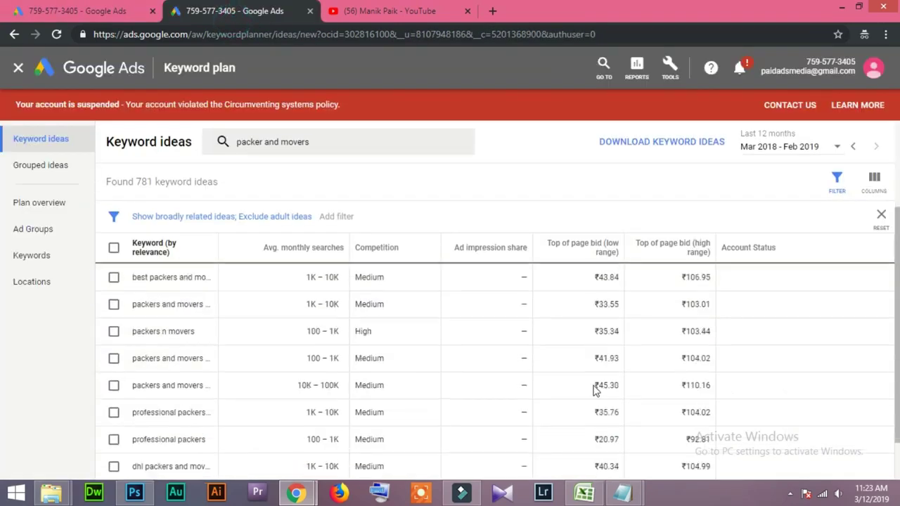
pyautogui.moveTo(595, 411); pyautogui.dragTo(620, 415)
pyautogui.click(515, 450)
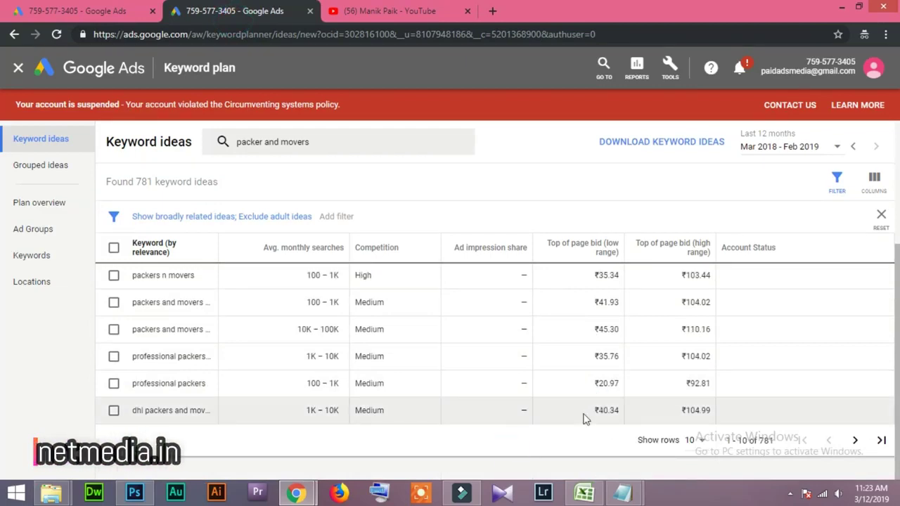
pyautogui.scroll(5, 689, 408)
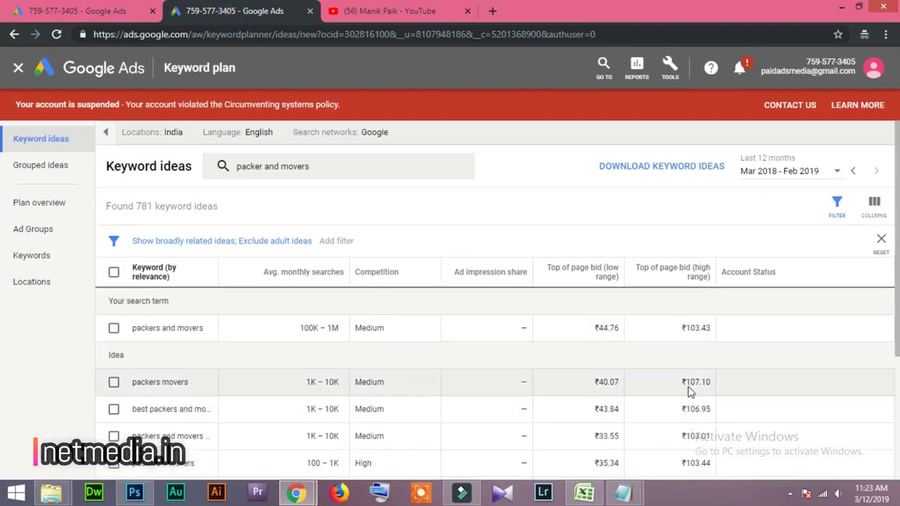
pyautogui.scroll(-5, 612, 363)
pyautogui.moveTo(595, 412); pyautogui.dragTo(695, 415)
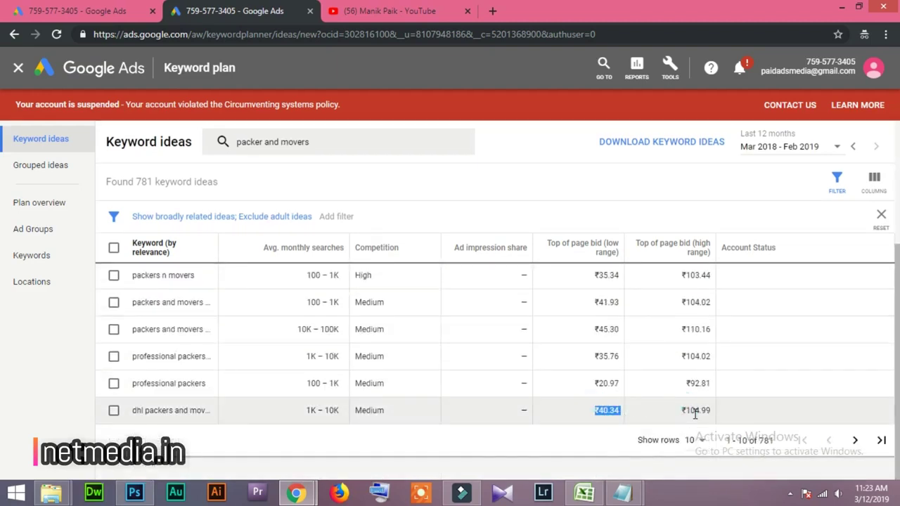
# Check the campaign's maximum CPC bid limit field against the low and high bids of the dhl packers keyword
pyautogui.click(77, 11)
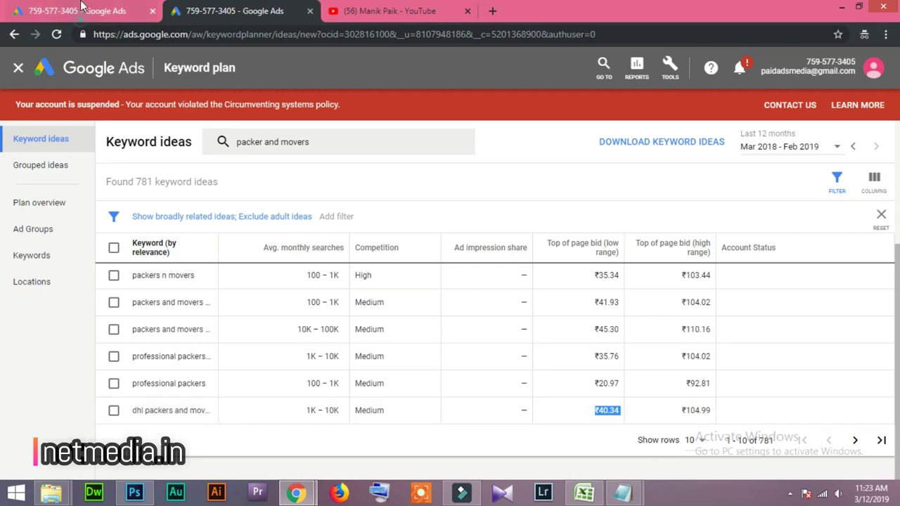
pyautogui.click(301, 299)
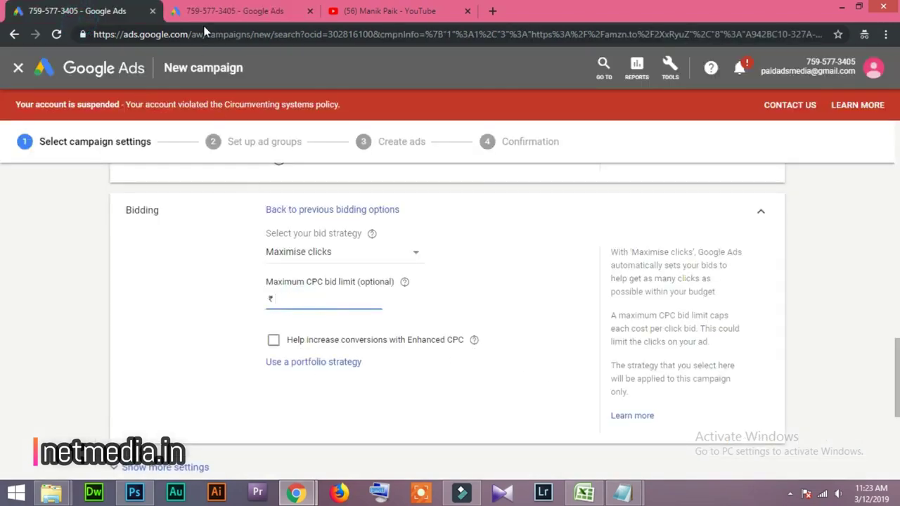
pyautogui.click(235, 11)
pyautogui.click(605, 411)
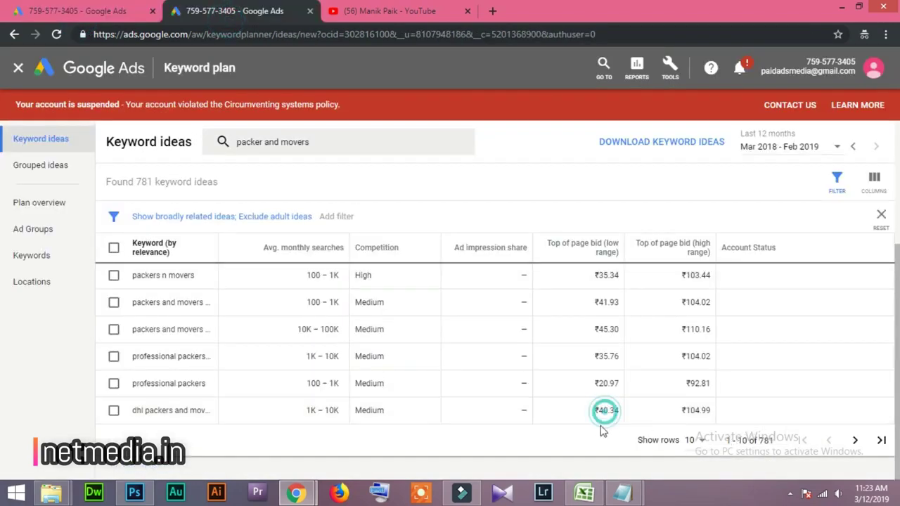
pyautogui.click(693, 413)
pyautogui.click(611, 414)
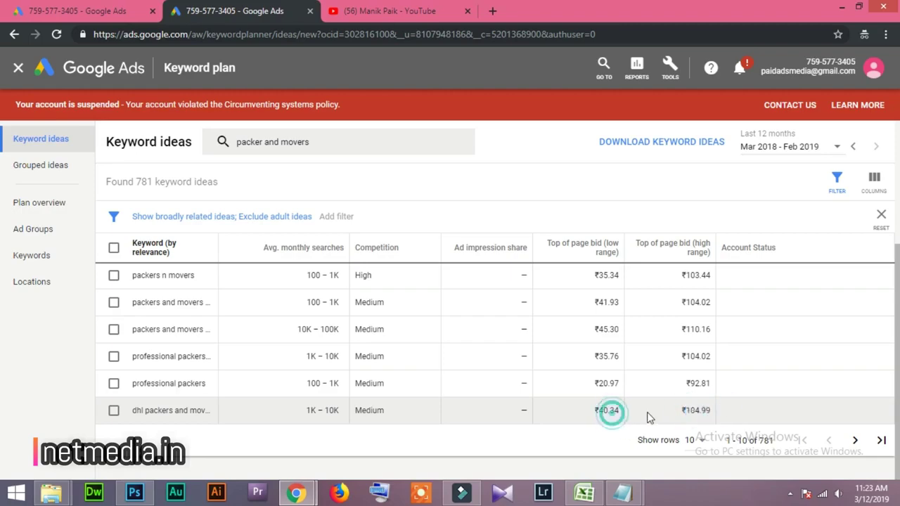
pyautogui.click(672, 410)
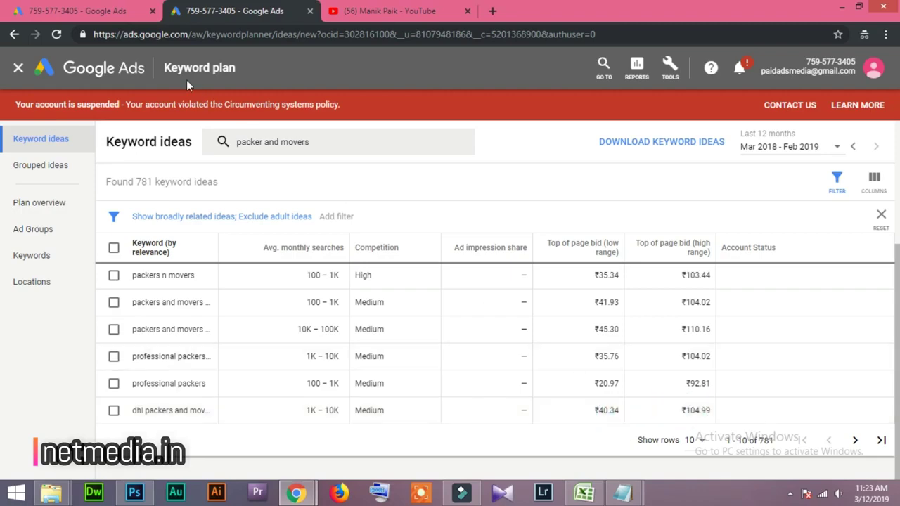
# Set the campaign's maximum CPC bid limit to ₹60.00
pyautogui.click(95, 11)
pyautogui.click(298, 295)
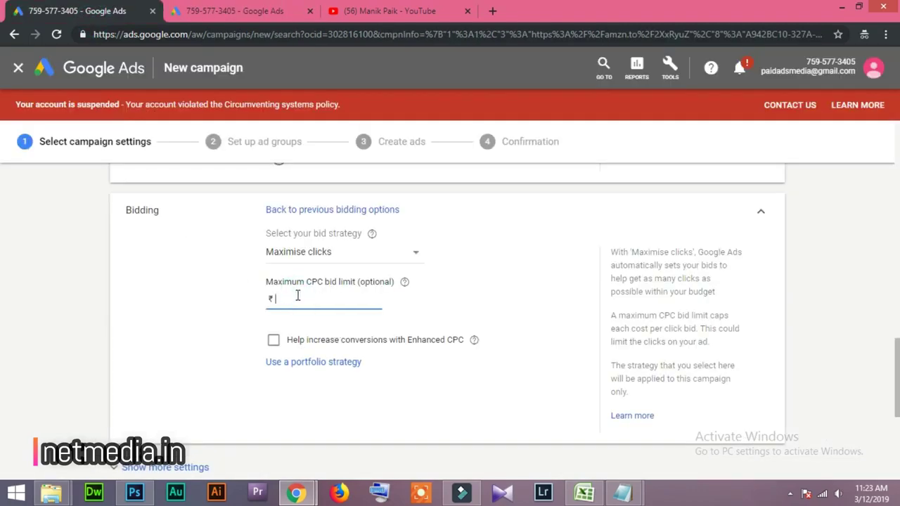
pyautogui.click(218, 349)
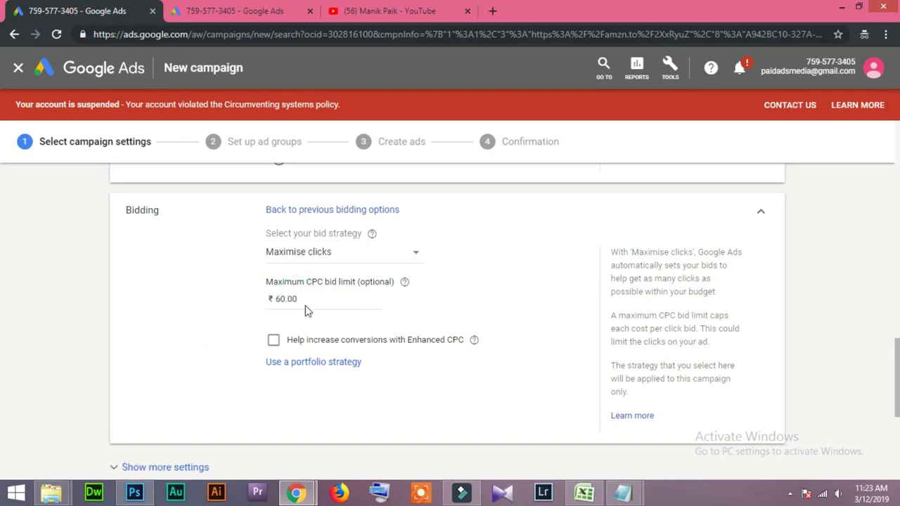
# Recheck the dhl packers keyword's top of page bid range in the keyword plan and return to the campaign
pyautogui.click(235, 10)
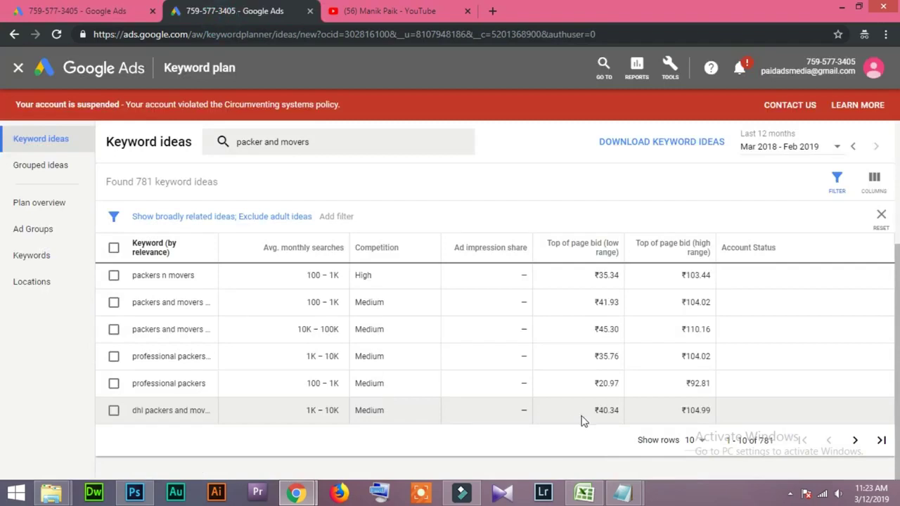
pyautogui.moveTo(594, 413); pyautogui.dragTo(713, 421)
pyautogui.click(74, 9)
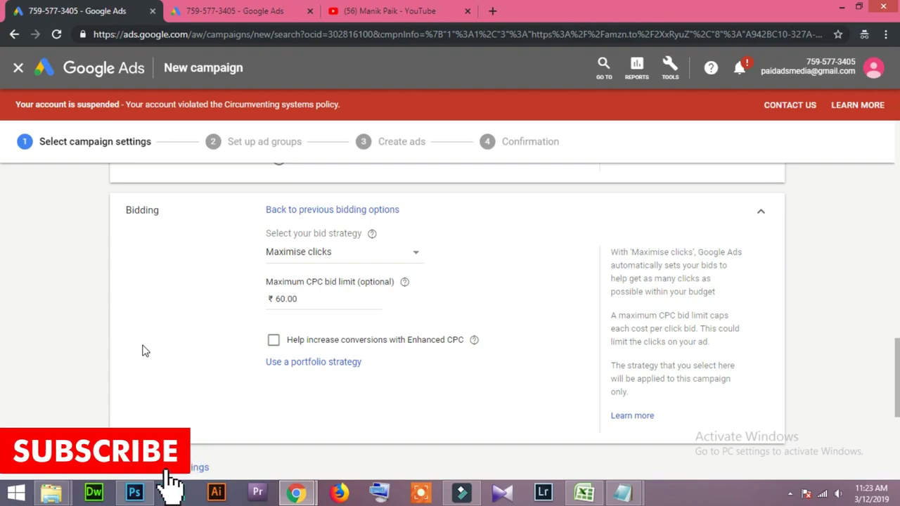
# Clear the maximum CPC bid limit and enter ₹60.00 again
pyautogui.doubleClick(283, 302)
pyautogui.press('BackSpace')
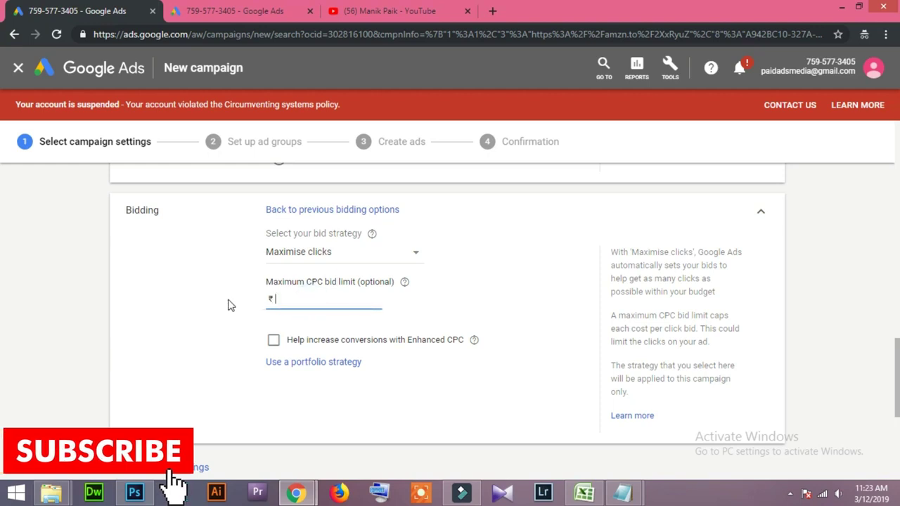
pyautogui.click(220, 305)
pyautogui.click(343, 299)
pyautogui.write('60')
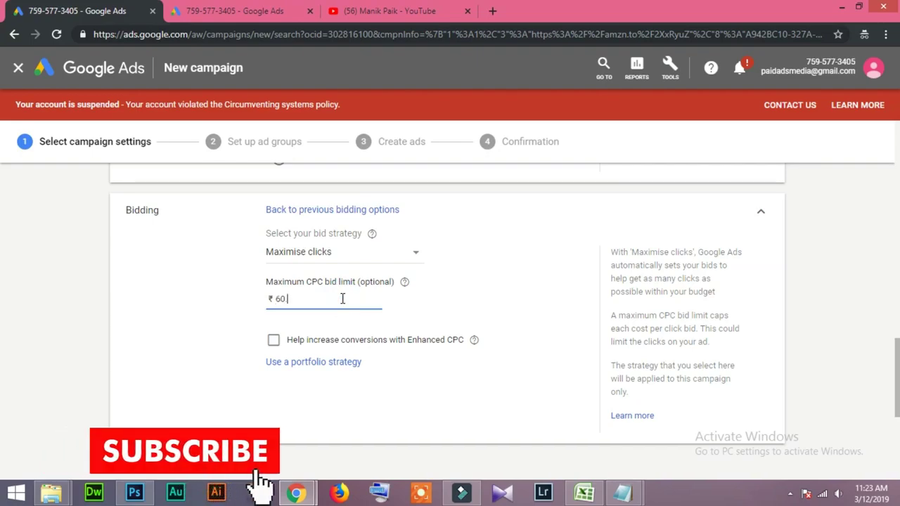
pyautogui.write('.00')
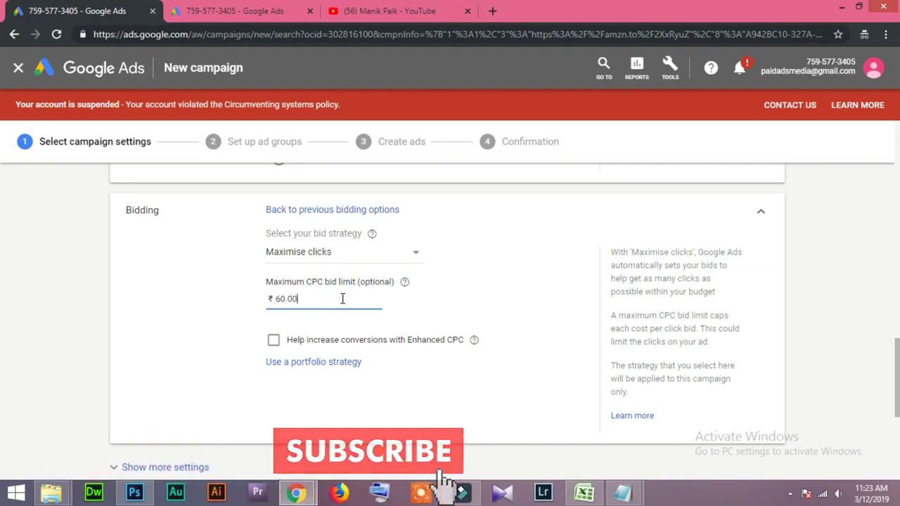
pyautogui.click(217, 322)
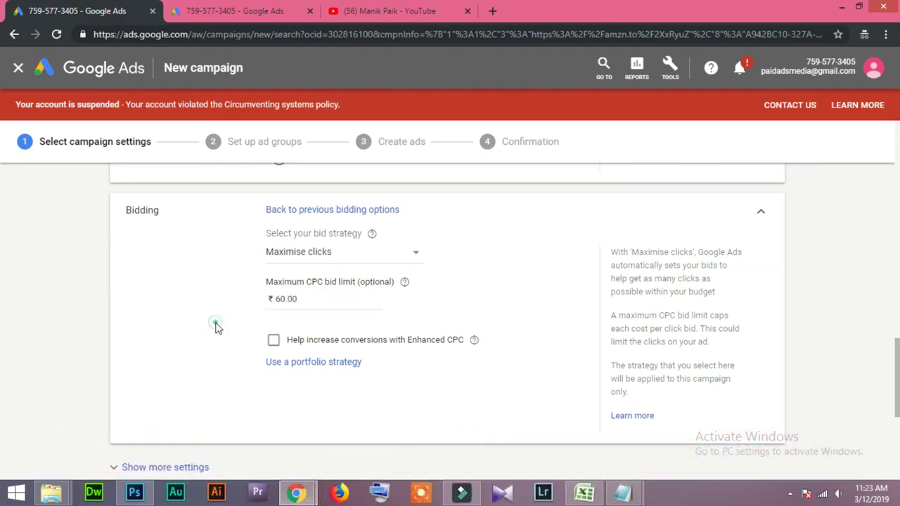
# Empty the maximum CPC bid limit once more and set it to ₹60.00 for the Maximise clicks strategy
pyautogui.doubleClick(310, 303)
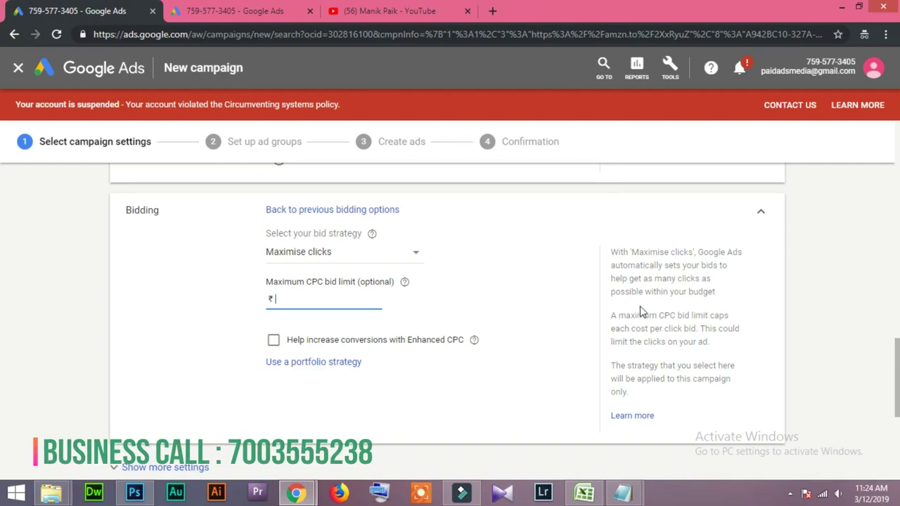
pyautogui.click(304, 298)
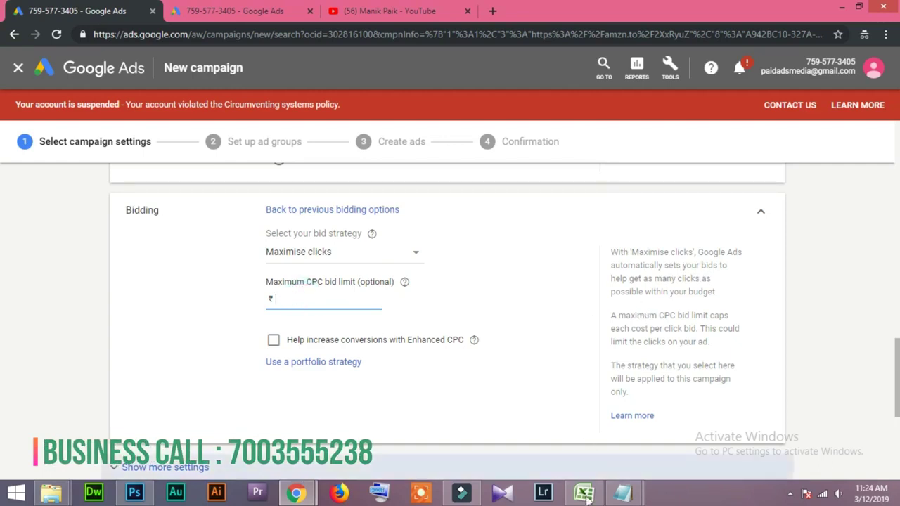
pyautogui.click(299, 304)
pyautogui.click(300, 301)
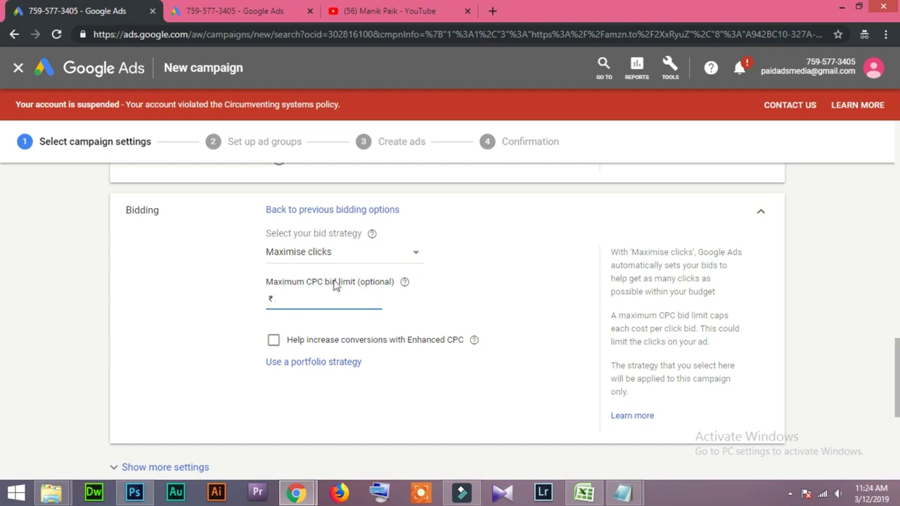
pyautogui.scroll(1, 351, 330)
pyautogui.scroll(-2, 255, 364)
pyautogui.click(290, 234)
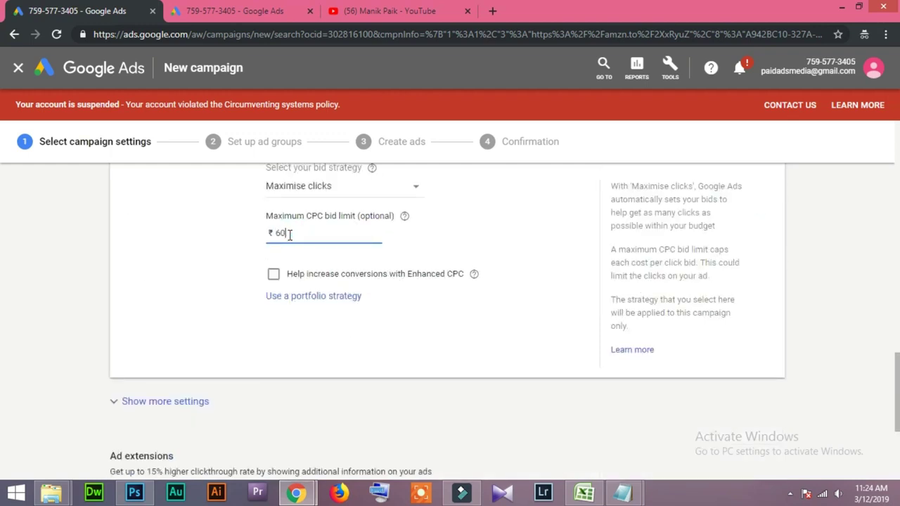
pyautogui.click(201, 295)
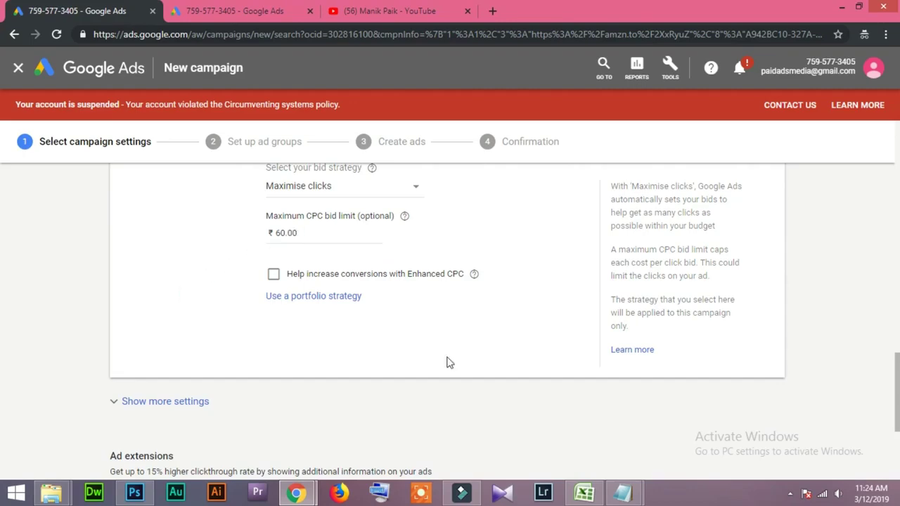
# Compare the high-range bid of the dhl packers keyword with the campaign's maximum CPC bid limit
pyautogui.click(271, 11)
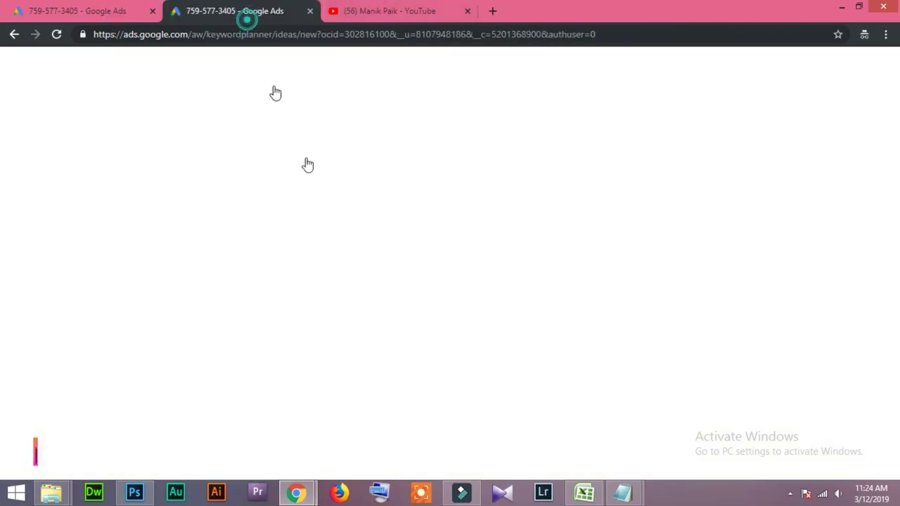
pyautogui.click(658, 410)
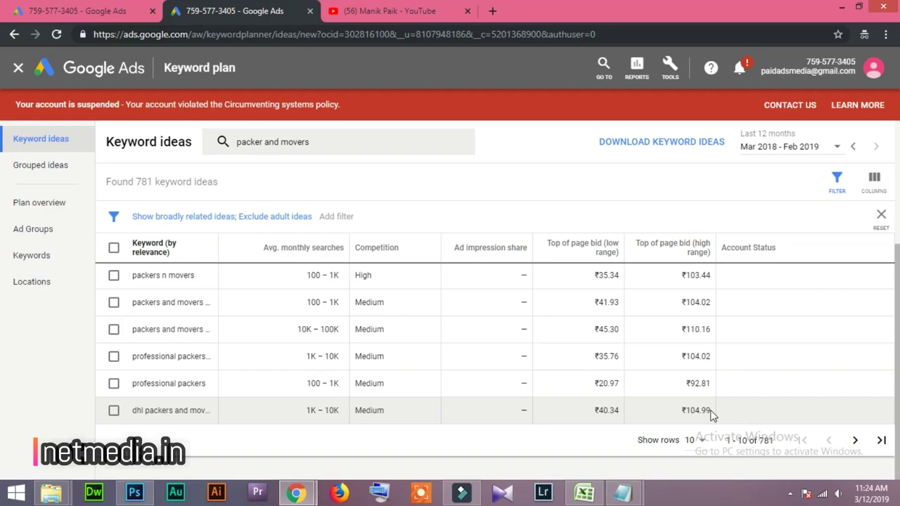
pyautogui.click(108, 7)
pyautogui.click(310, 232)
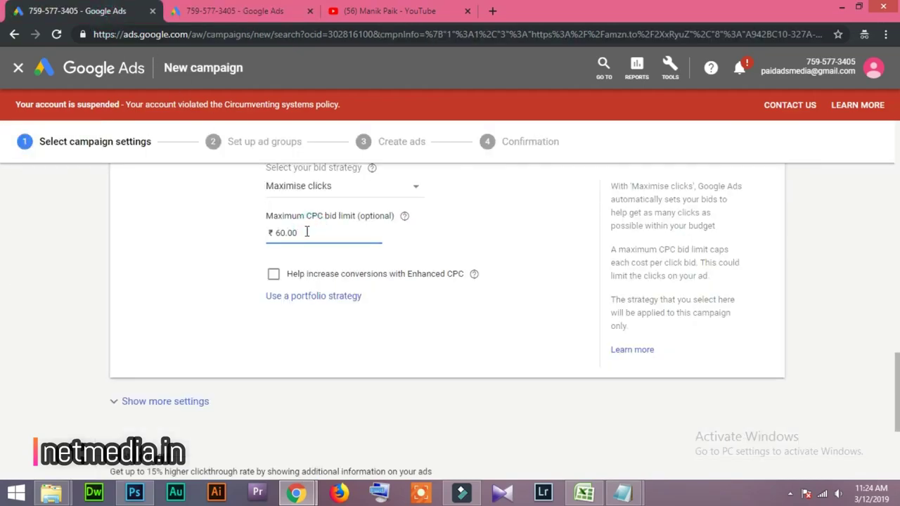
pyautogui.moveTo(306, 232); pyautogui.dragTo(267, 232)
pyautogui.click(215, 289)
# Switch the Maximise clicks bidding to a new portfolio strategy and open its name for editing
pyautogui.click(326, 298)
pyautogui.click(329, 342)
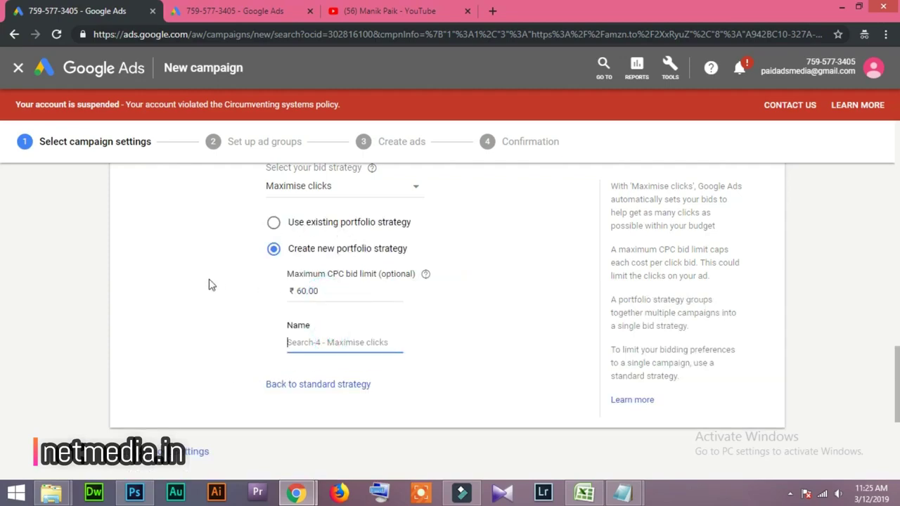
pyautogui.scroll(-2, 243, 351)
pyautogui.scroll(5, 243, 351)
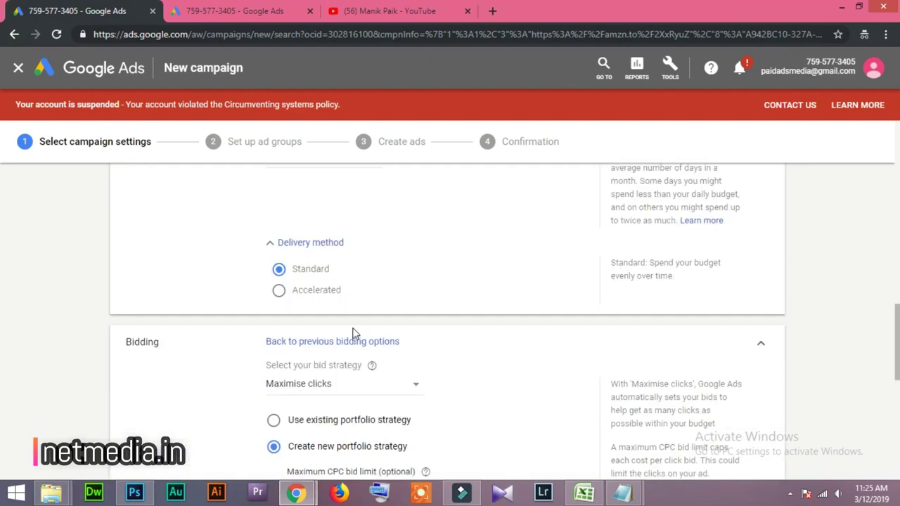